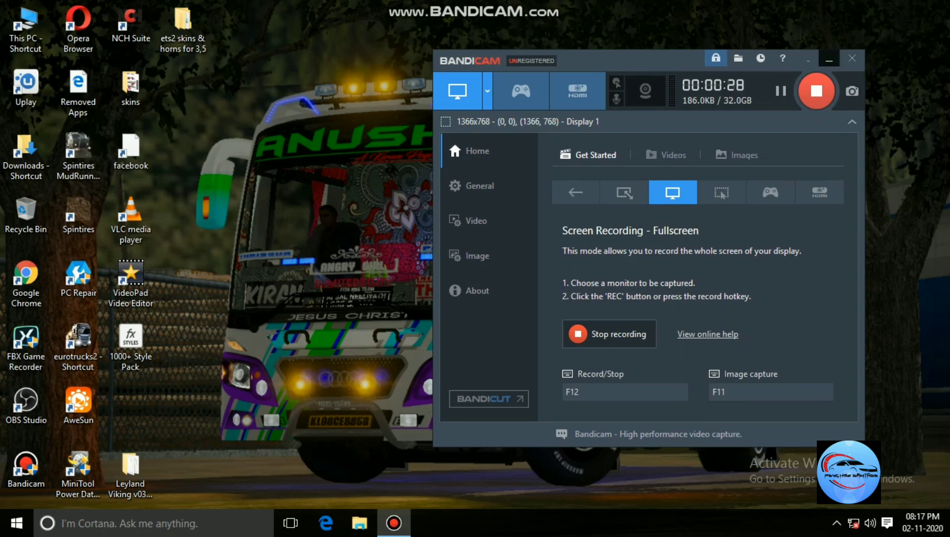
Step: Clear the recorder window away and open the Skin_Template folder in Documents > Euro Truck Simulator 2 > mod
{"action": "left_click", "coordinate": [829, 59]}
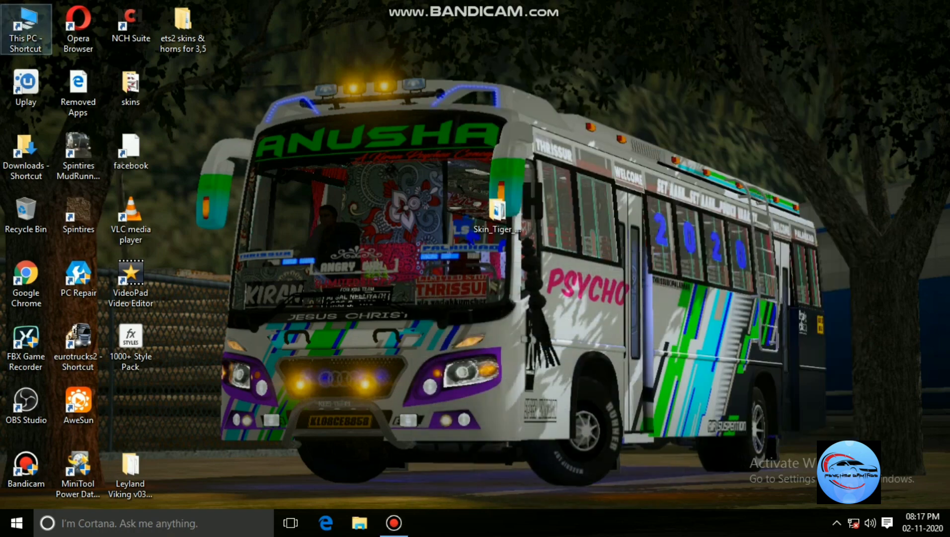
{"action": "double_click", "coordinate": [26, 30]}
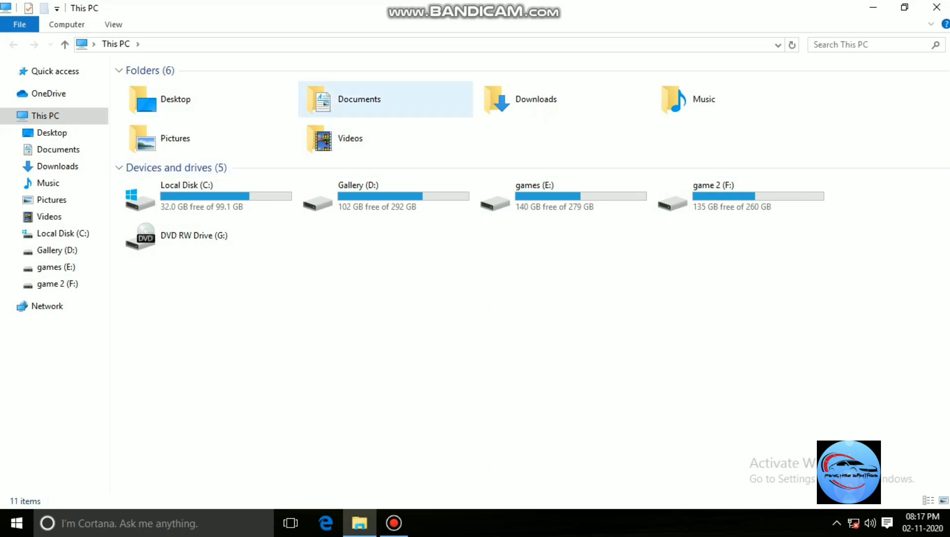
{"action": "double_click", "coordinate": [360, 99]}
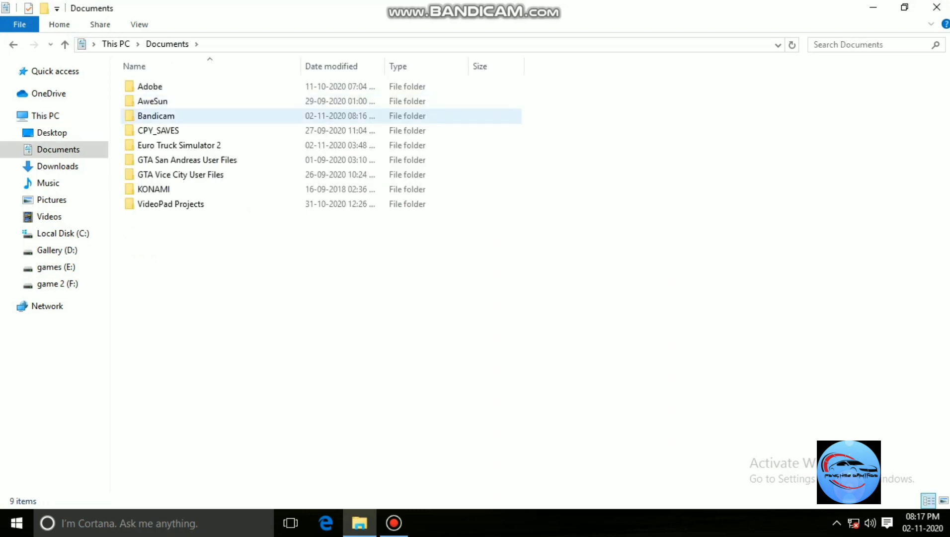
{"action": "double_click", "coordinate": [179, 145]}
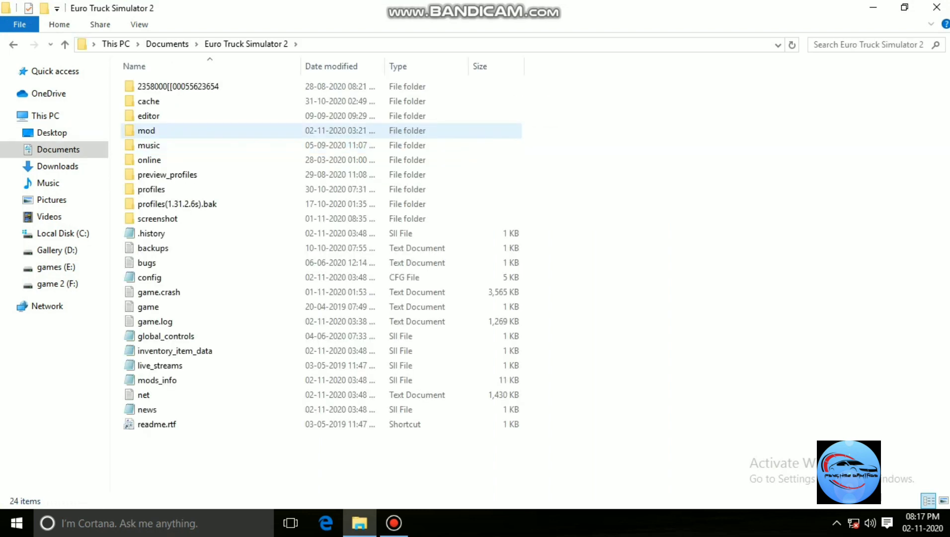
{"action": "double_click", "coordinate": [146, 130]}
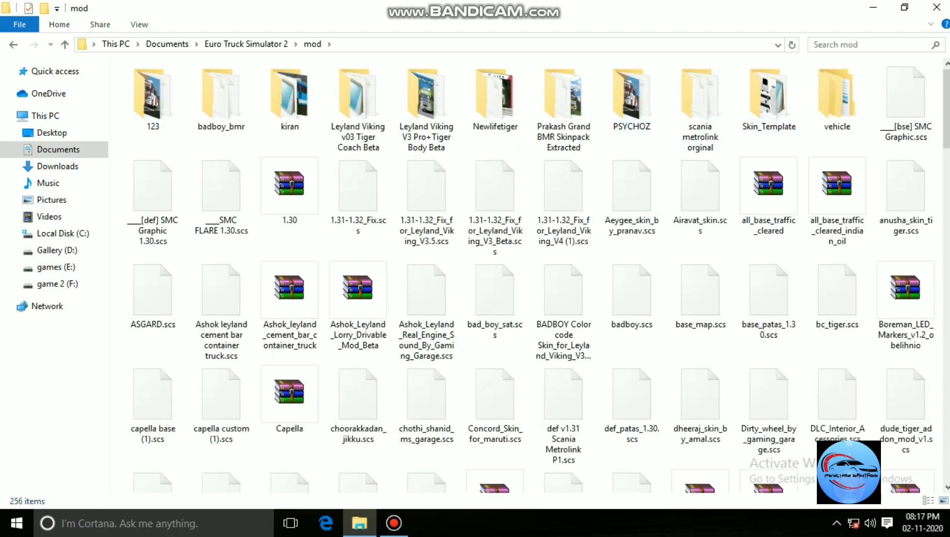
{"action": "left_click", "coordinate": [768, 98]}
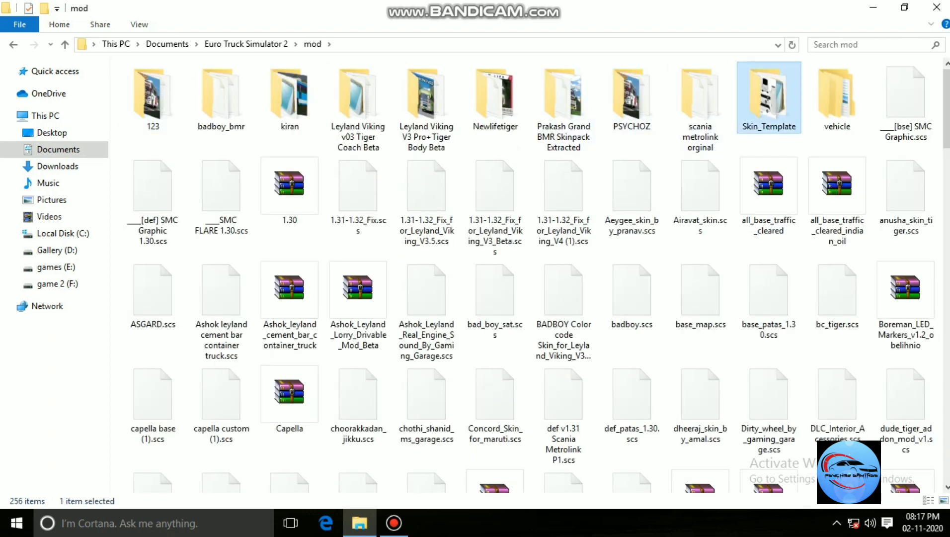
{"action": "key", "text": "Return"}
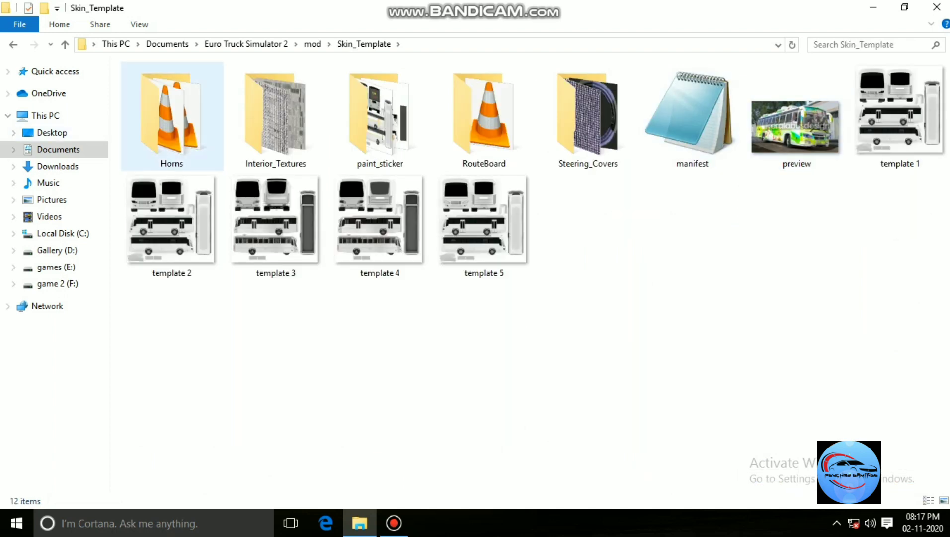
Step: Play the airhorn and horn sound files in the Horns folder, close the windows and refresh the desktop
{"action": "double_click", "coordinate": [172, 110]}
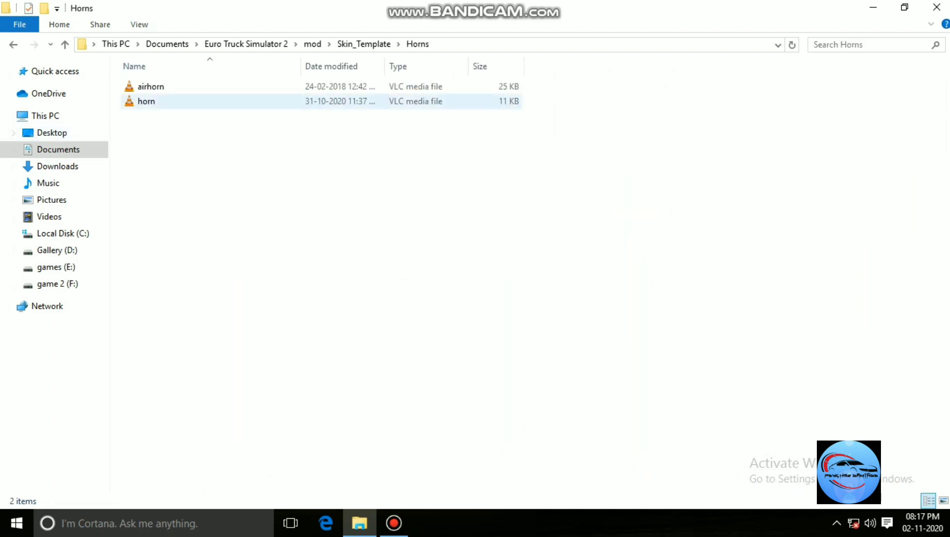
{"action": "double_click", "coordinate": [151, 86]}
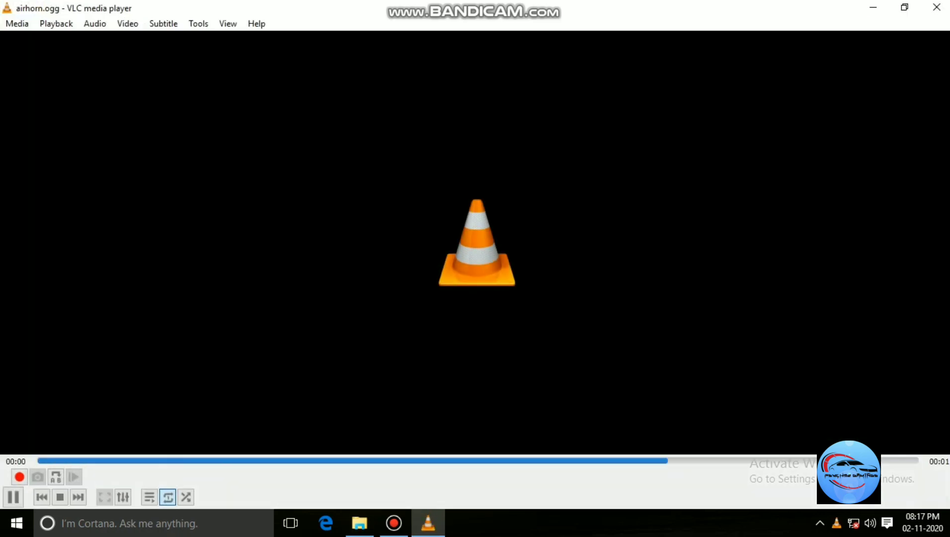
{"action": "left_click", "coordinate": [936, 7]}
{"action": "double_click", "coordinate": [151, 100]}
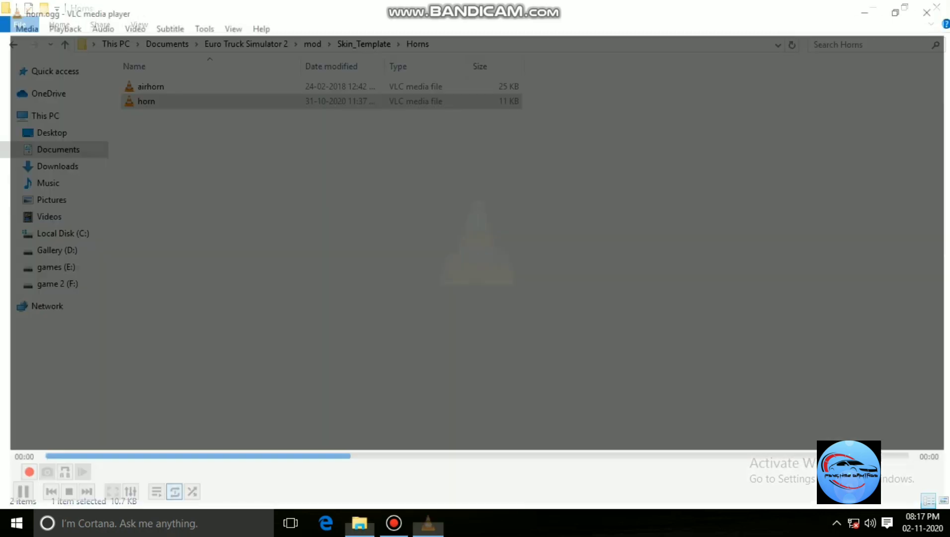
{"action": "left_click", "coordinate": [937, 7]}
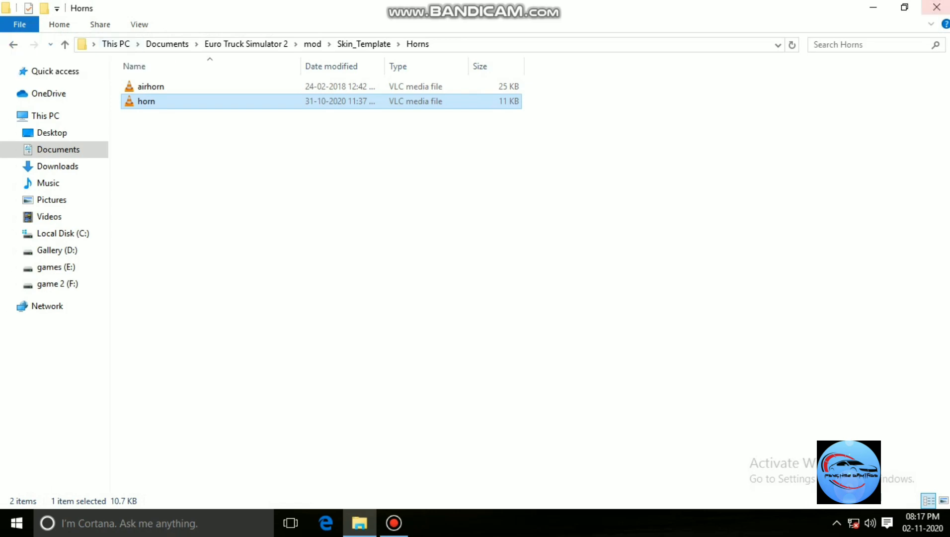
{"action": "left_click", "coordinate": [936, 7]}
{"action": "right_click", "coordinate": [509, 74]}
{"action": "left_click", "coordinate": [542, 115]}
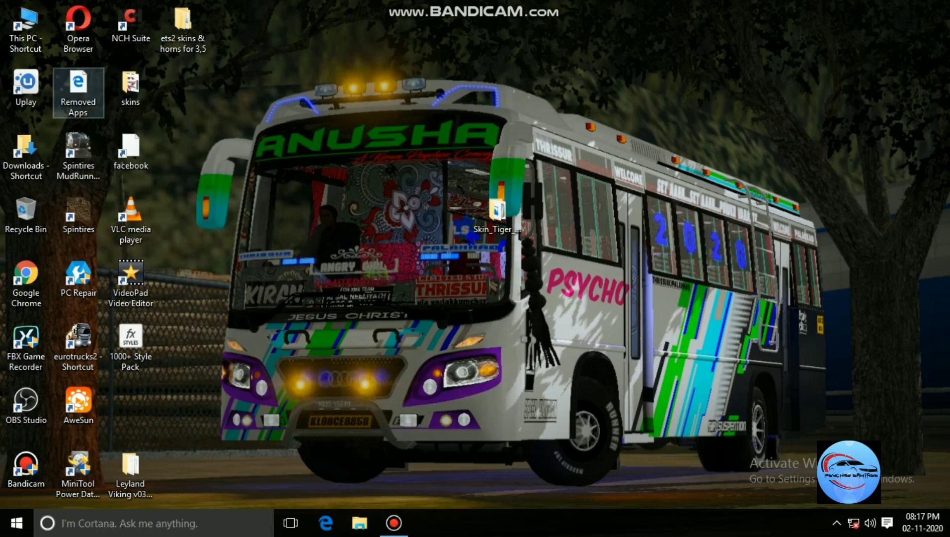
{"action": "double_click", "coordinate": [131, 105]}
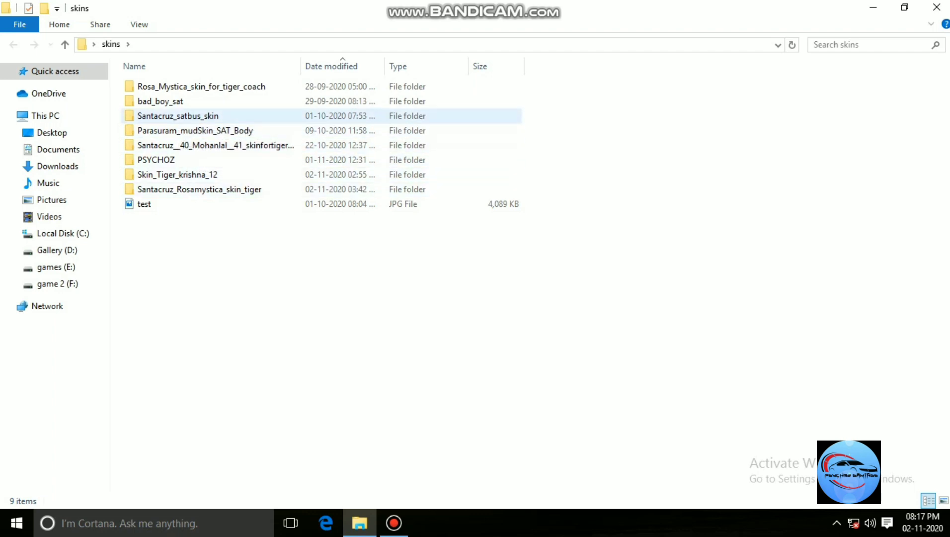
{"action": "right_click", "coordinate": [181, 190]}
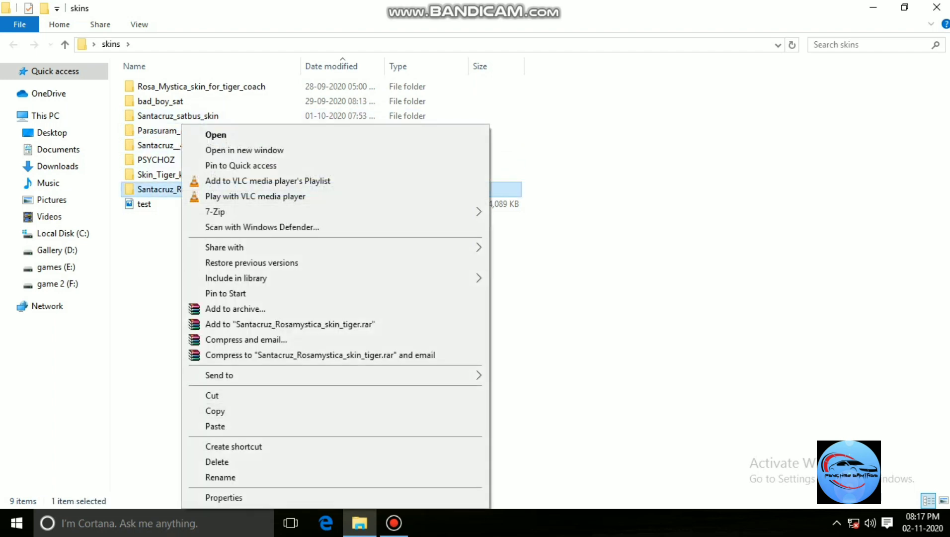
{"action": "key", "text": "Escape"}
{"action": "left_click", "coordinate": [936, 7]}
{"action": "right_click", "coordinate": [505, 79]}
{"action": "left_click", "coordinate": [539, 120]}
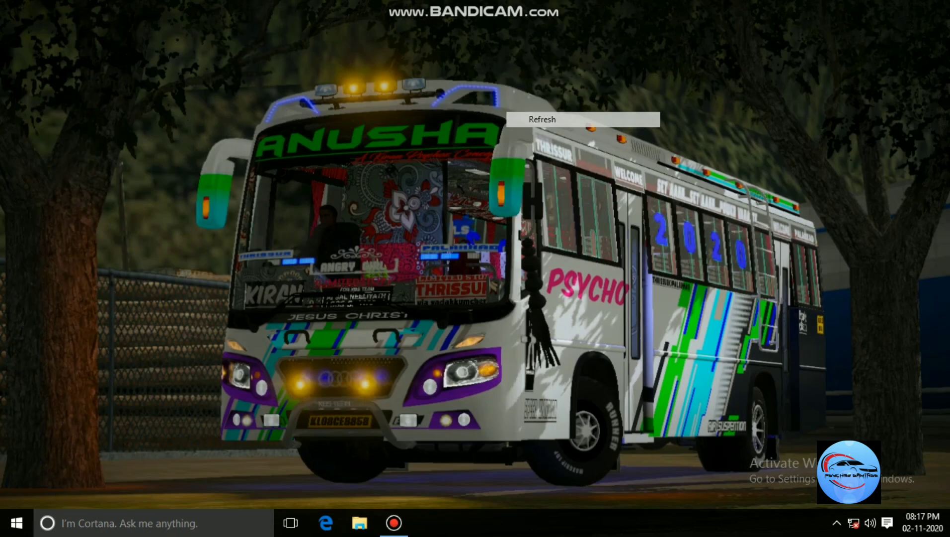
Step: Open the Euro Truck Simulator 2 mod folder in Documents and locate the S.E.T.C_Skin.scs file
{"action": "key", "text": "super+e"}
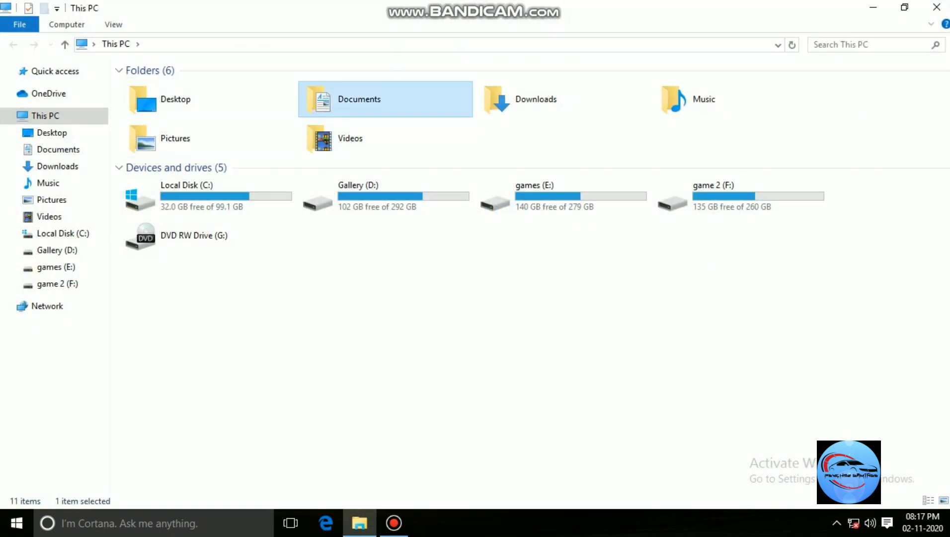
{"action": "double_click", "coordinate": [351, 100]}
{"action": "double_click", "coordinate": [178, 145]}
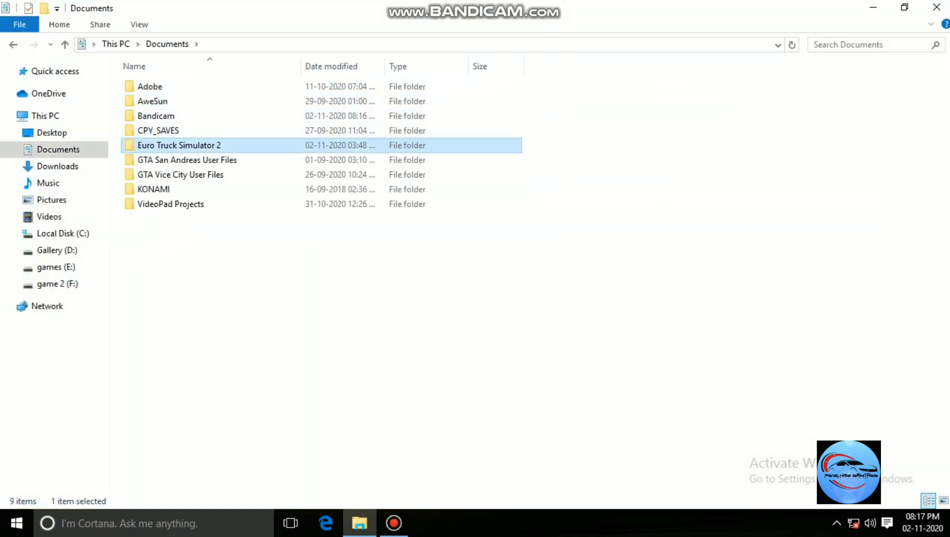
{"action": "double_click", "coordinate": [179, 130]}
{"action": "key", "text": "Return"}
{"action": "scroll", "coordinate": [495, 239], "scroll_direction": "down", "scroll_amount": 15}
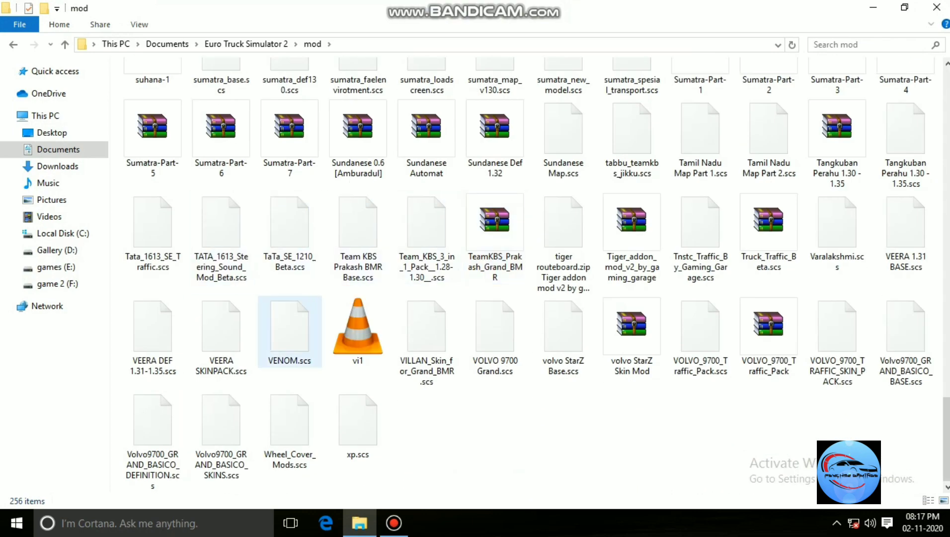
{"action": "scroll", "coordinate": [290, 343], "scroll_direction": "up", "scroll_amount": 5}
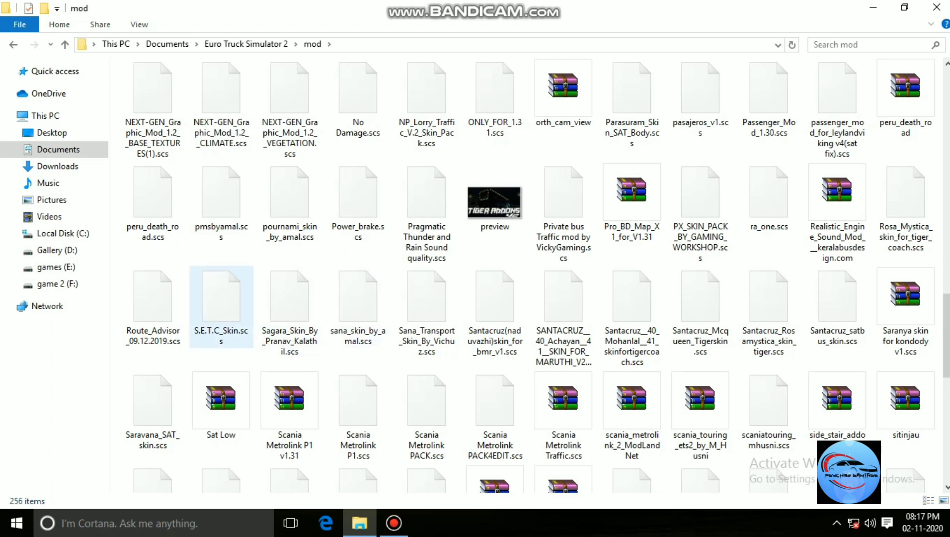
Step: Move S.E.T.C_Skin.scs from the mod folder to the desktop and place it beside the Skin_Tiger file
{"action": "right_click", "coordinate": [221, 302]}
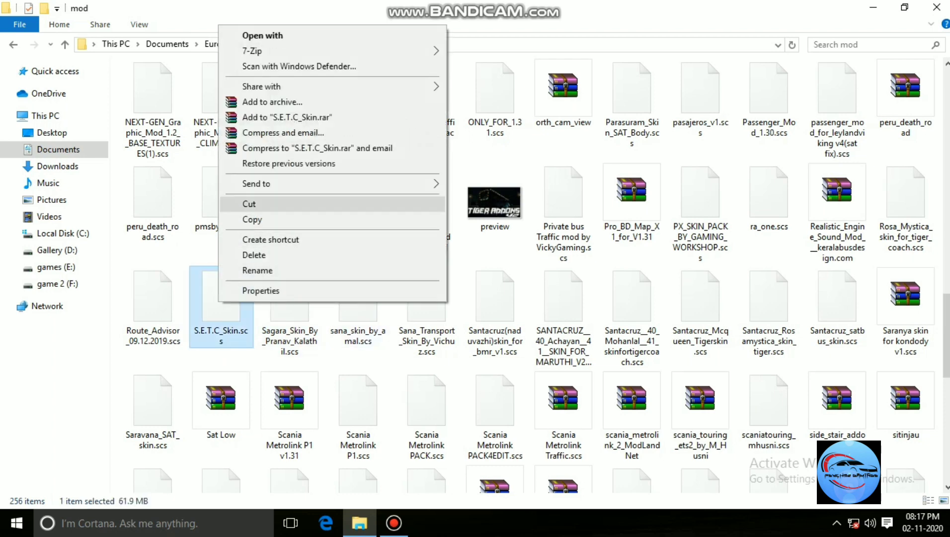
{"action": "left_click", "coordinate": [249, 204]}
{"action": "left_click", "coordinate": [937, 7]}
{"action": "right_click", "coordinate": [500, 91]}
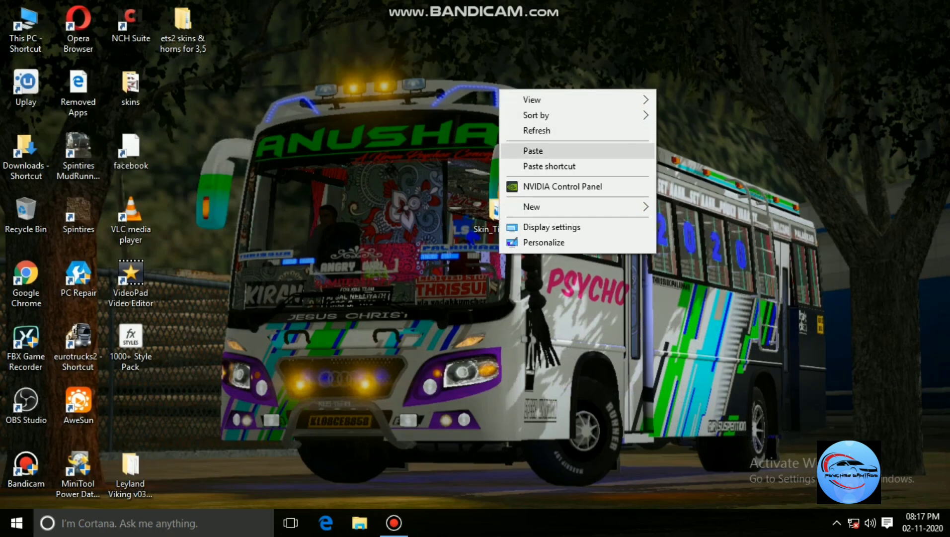
{"action": "left_click", "coordinate": [534, 150]}
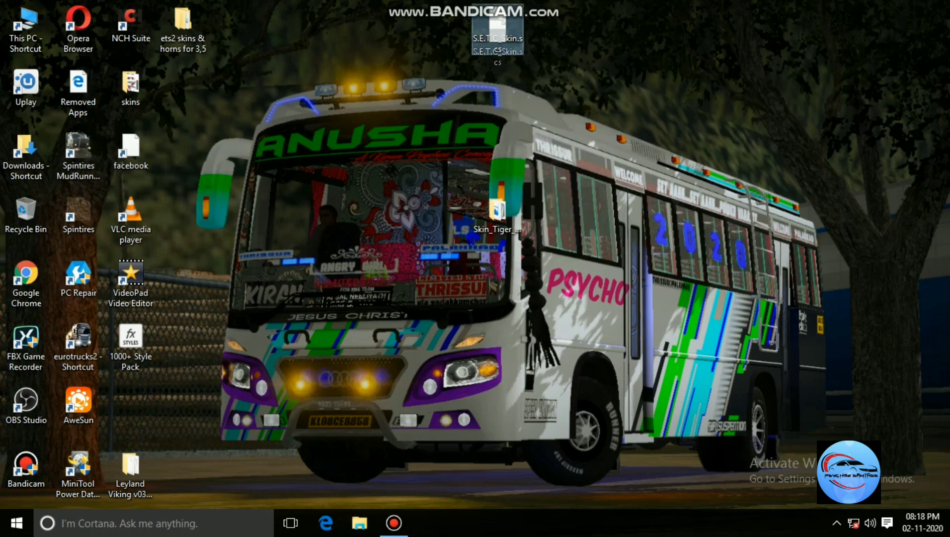
{"action": "left_click_drag", "start_coordinate": [497, 40], "coordinate": [456, 216]}
Step: Extract S.E.T.C_Skin.scs with 7-Zip into an S.E.T.C_Skin folder on the desktop, keeping full pathnames
{"action": "right_click", "coordinate": [456, 217]}
{"action": "mouse_move", "coordinate": [489, 243]}
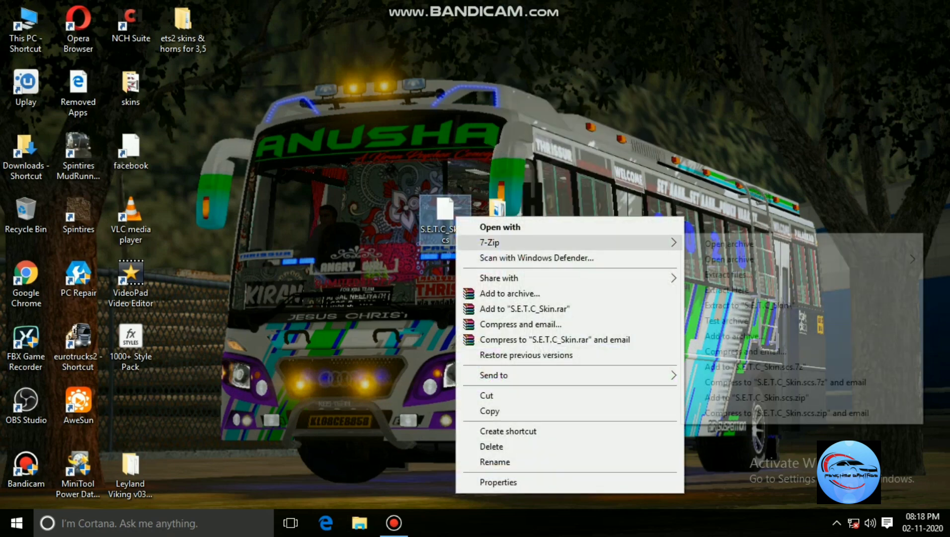
{"action": "left_click", "coordinate": [727, 275]}
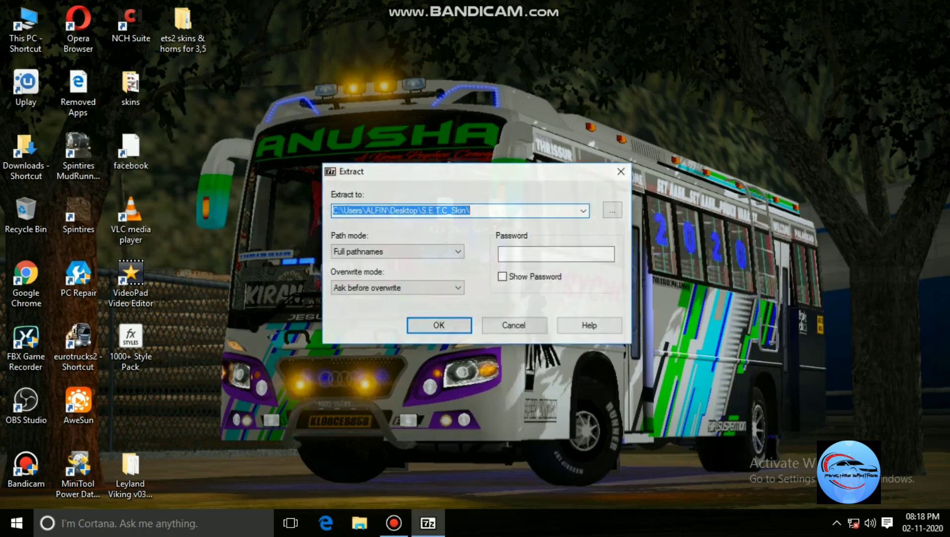
{"action": "key", "text": "Return"}
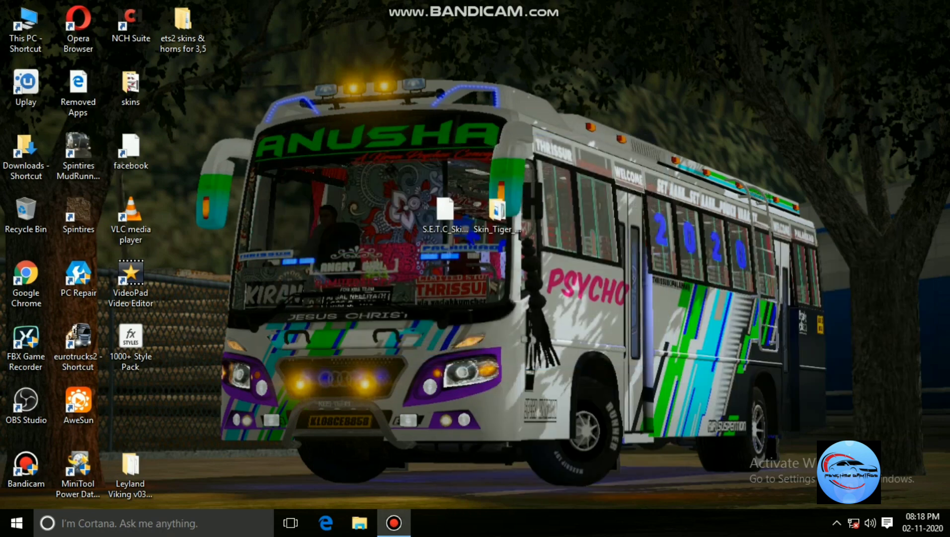
{"action": "left_click_drag", "start_coordinate": [307, 215], "coordinate": [301, 214]}
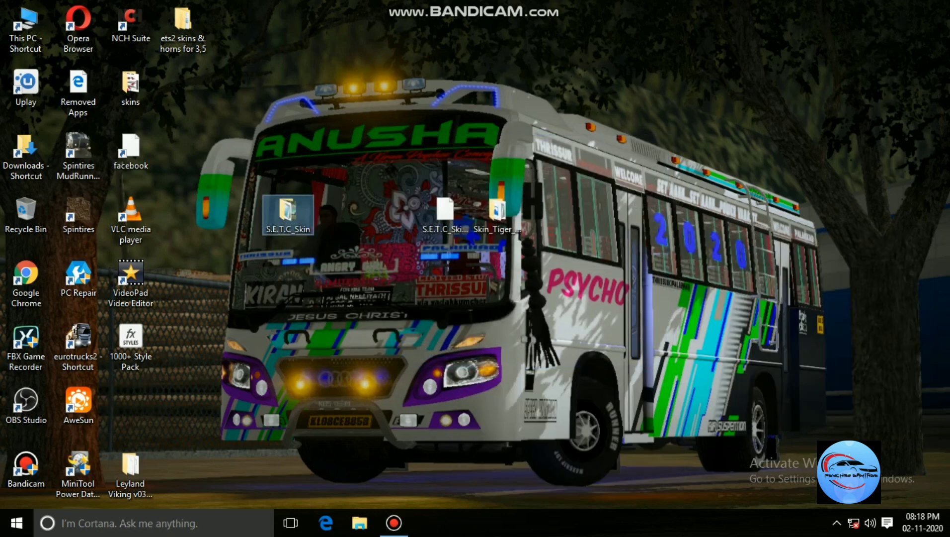
Step: Open vehicle > bus > upgrade > horn > corong inside the extracted S.E.T.C_Skin folder
{"action": "double_click", "coordinate": [289, 215]}
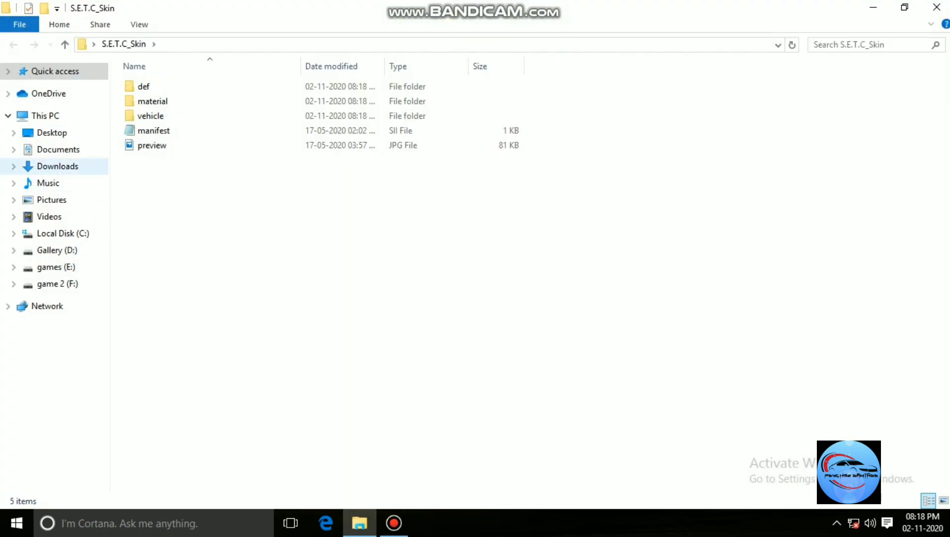
{"action": "double_click", "coordinate": [150, 116]}
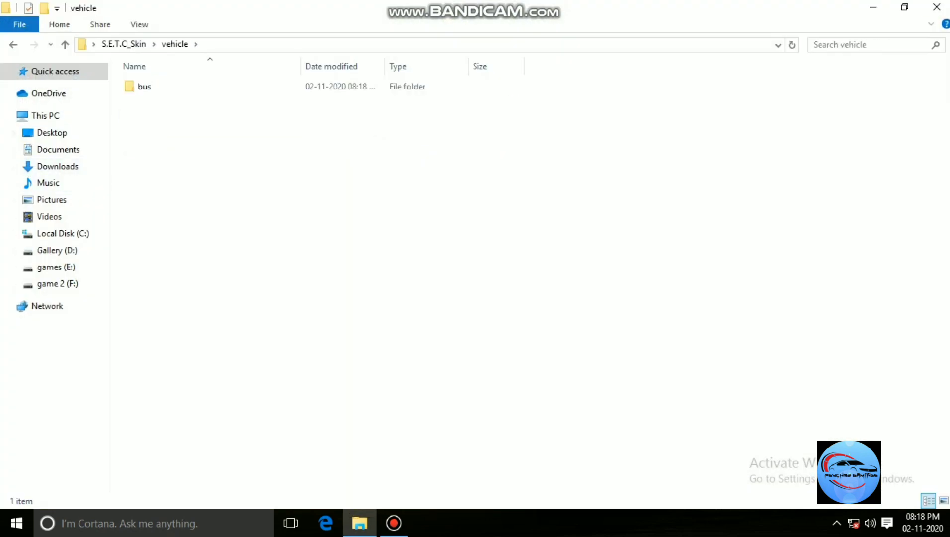
{"action": "double_click", "coordinate": [153, 86]}
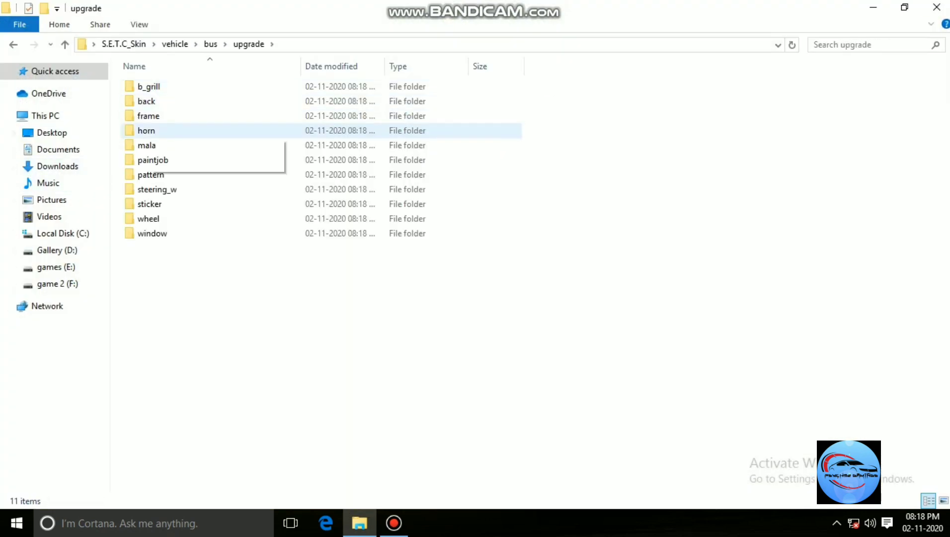
{"action": "double_click", "coordinate": [149, 131]}
{"action": "double_click", "coordinate": [149, 86]}
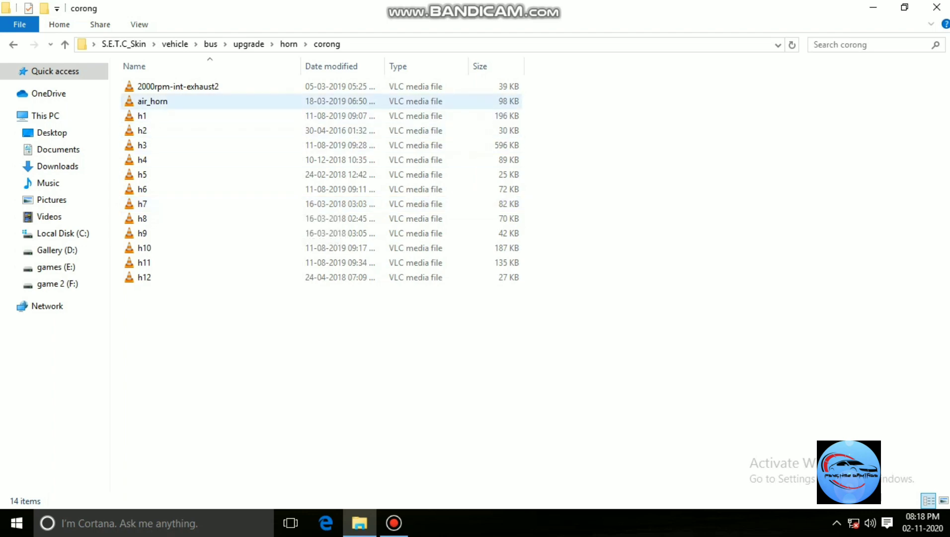
Step: Play the air_horn, h2 and h4 sound files from the corong folder, closing the player after each
{"action": "double_click", "coordinate": [153, 101]}
{"action": "left_click", "coordinate": [935, 7]}
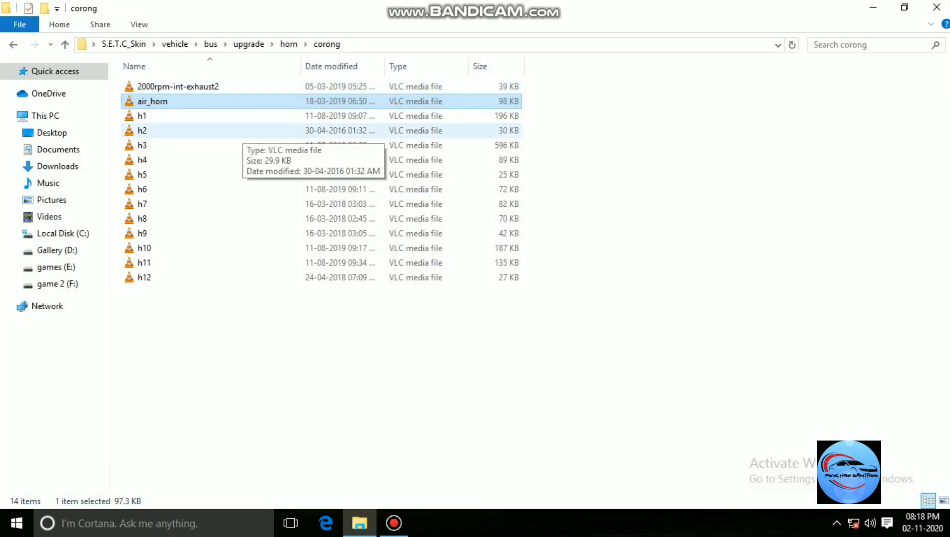
{"action": "double_click", "coordinate": [234, 130]}
{"action": "left_click", "coordinate": [937, 7]}
{"action": "double_click", "coordinate": [233, 160]}
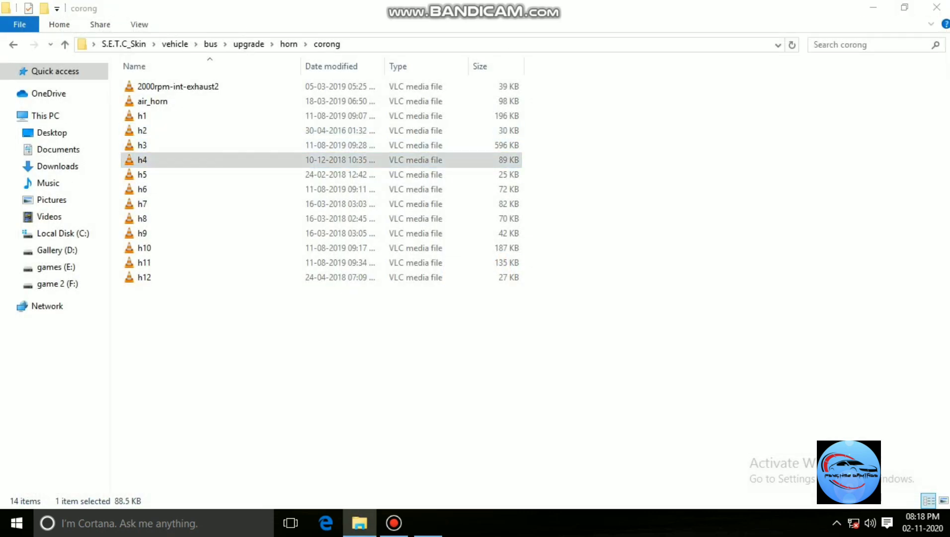
{"action": "left_click", "coordinate": [937, 7]}
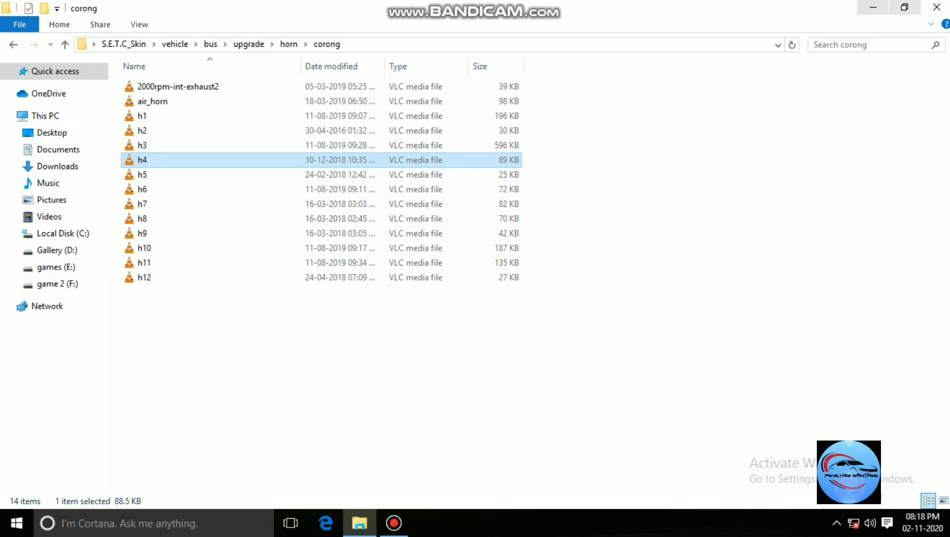
Step: Shrink the corong folder window and open the Downloads folder in a second file window beside it
{"action": "left_click", "coordinate": [905, 7]}
{"action": "left_click_drag", "start_coordinate": [650, 15], "coordinate": [545, 25]}
{"action": "double_click", "coordinate": [25, 30]}
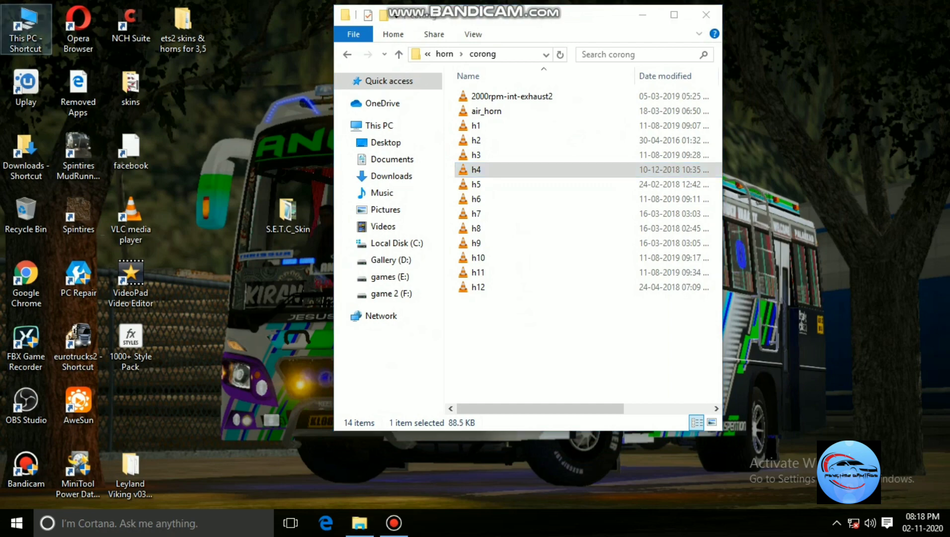
{"action": "left_click_drag", "start_coordinate": [591, 38], "coordinate": [215, 17]}
{"action": "left_click", "coordinate": [164, 182]}
{"action": "double_click", "coordinate": [157, 183]}
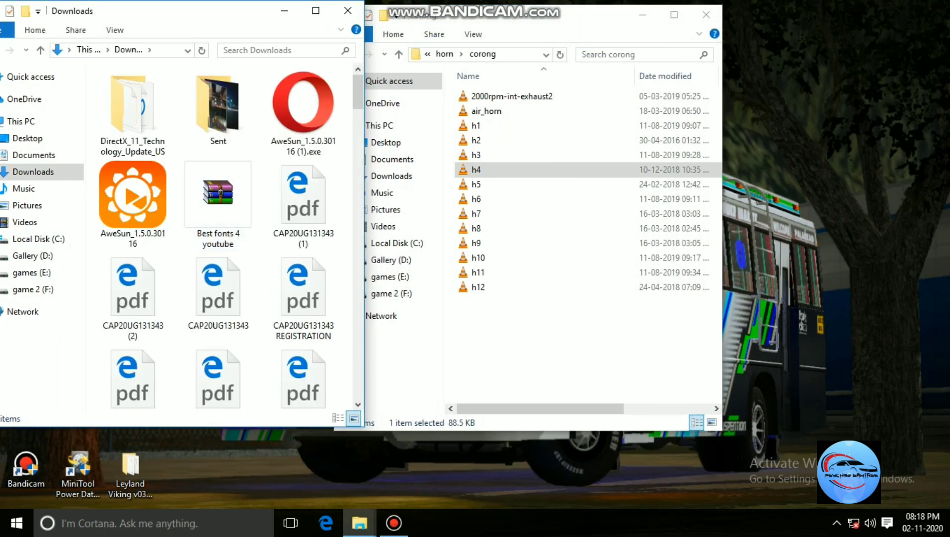
Step: Move the corong window aside and open Documents > Euro Truck Simulator 2 > mod > Skin_Template > Horns in the other file window
{"action": "left_click_drag", "start_coordinate": [616, 15], "coordinate": [675, 2]}
{"action": "left_click", "coordinate": [33, 155]}
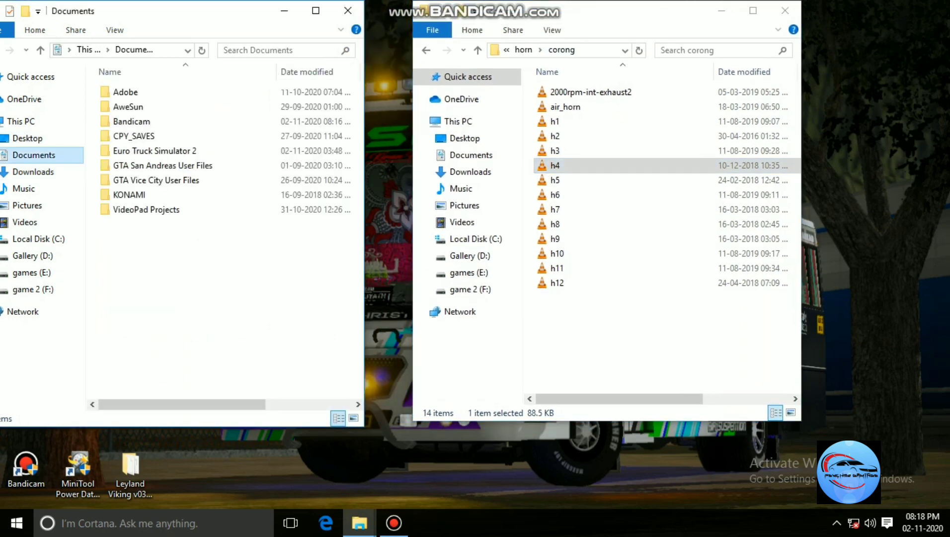
{"action": "double_click", "coordinate": [149, 151]}
{"action": "double_click", "coordinate": [122, 136]}
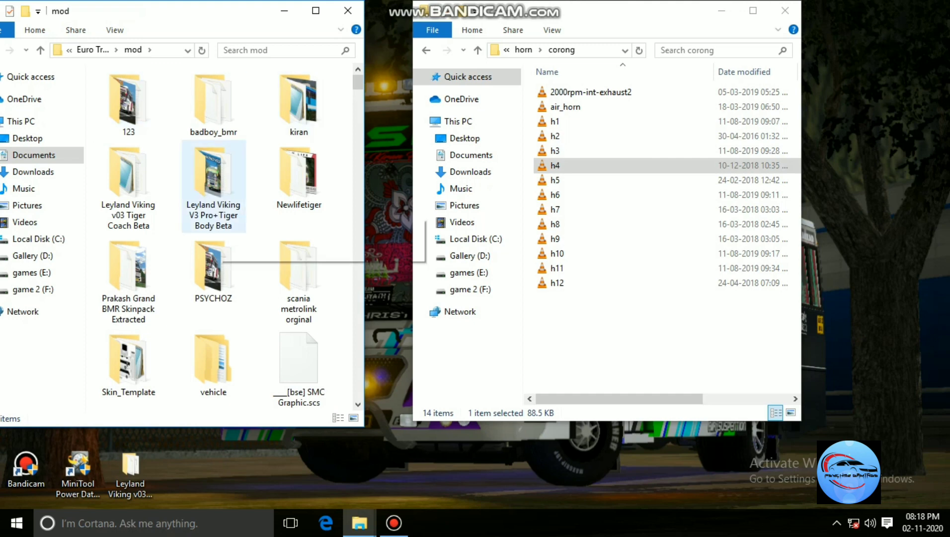
{"action": "double_click", "coordinate": [128, 363]}
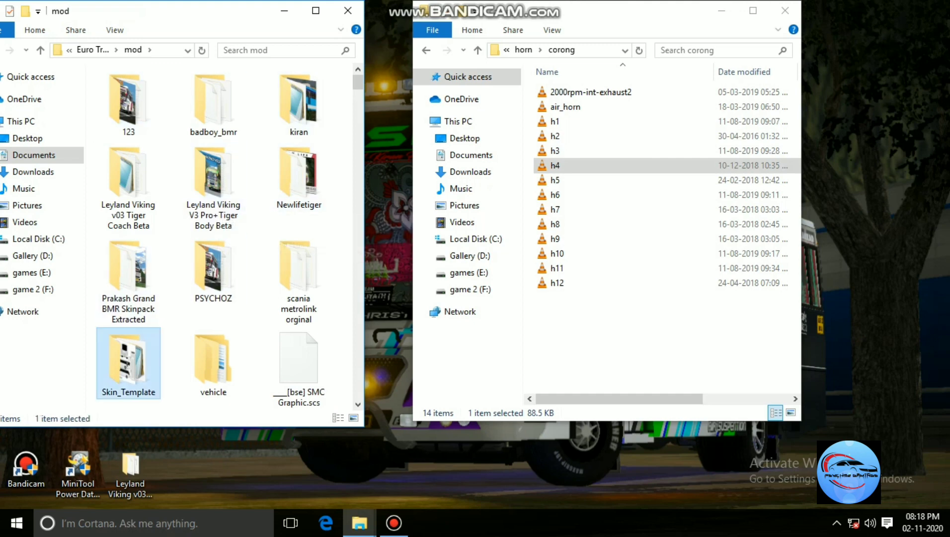
{"action": "double_click", "coordinate": [142, 107]}
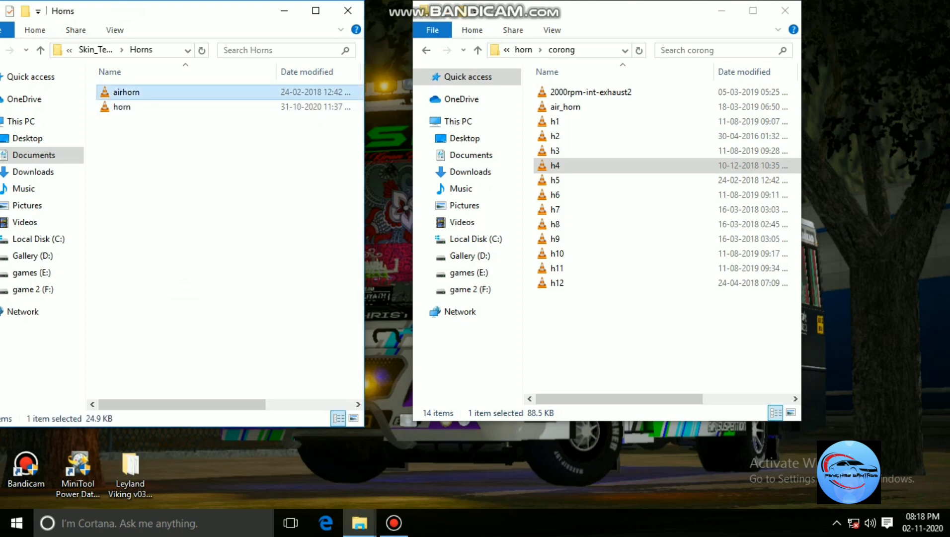
Step: Copy the airhorn file's name from the Horns folder and rename h5 in the corong folder to airhorn
{"action": "right_click", "coordinate": [153, 92]}
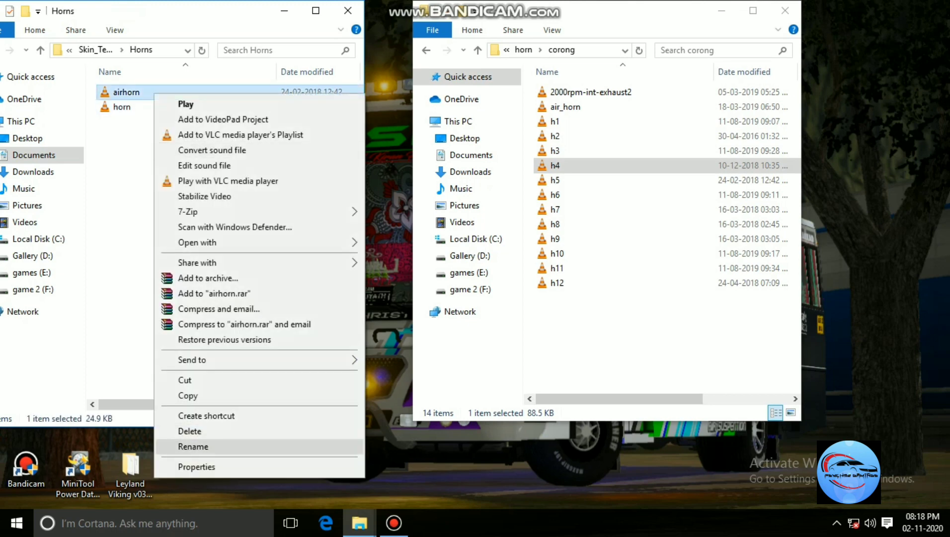
{"action": "left_click", "coordinate": [193, 447]}
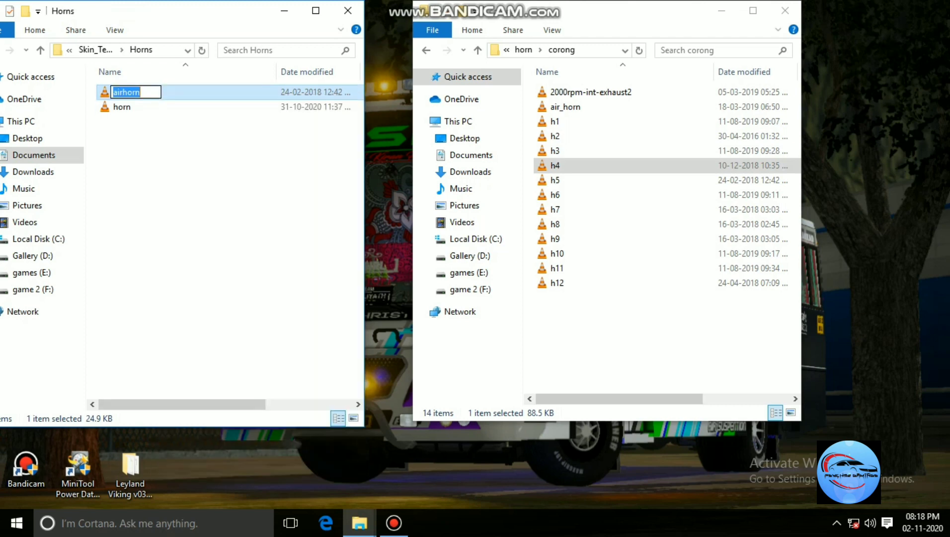
{"action": "right_click", "coordinate": [125, 92]}
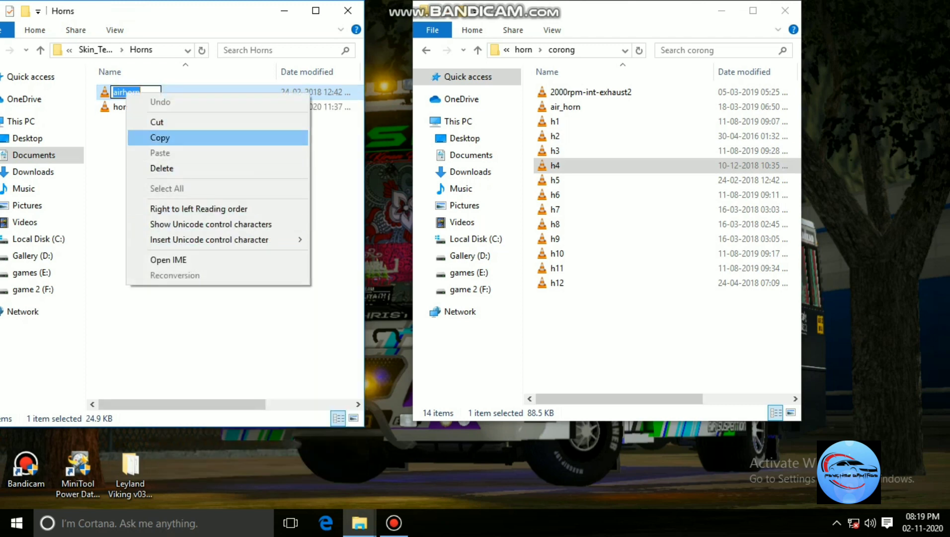
{"action": "left_click", "coordinate": [160, 138]}
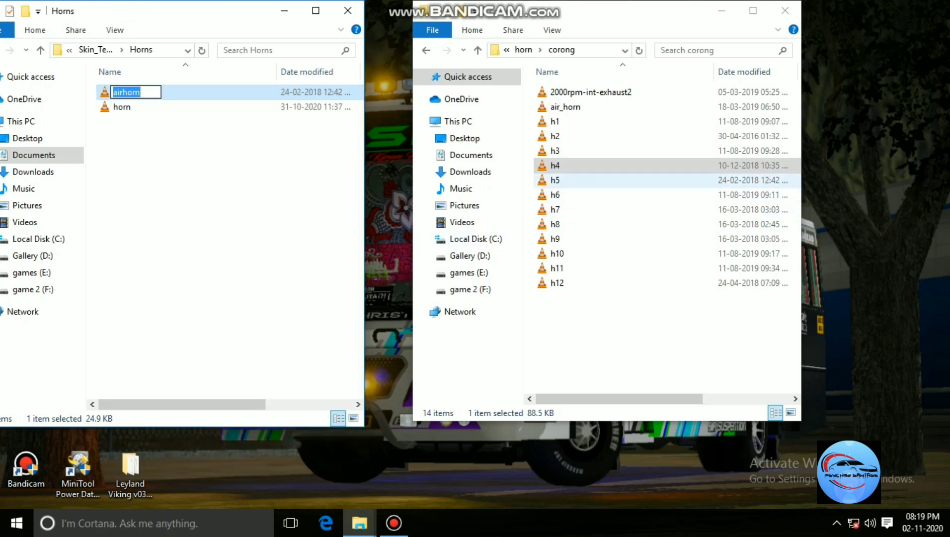
{"action": "left_click", "coordinate": [555, 180]}
{"action": "right_click", "coordinate": [560, 180]}
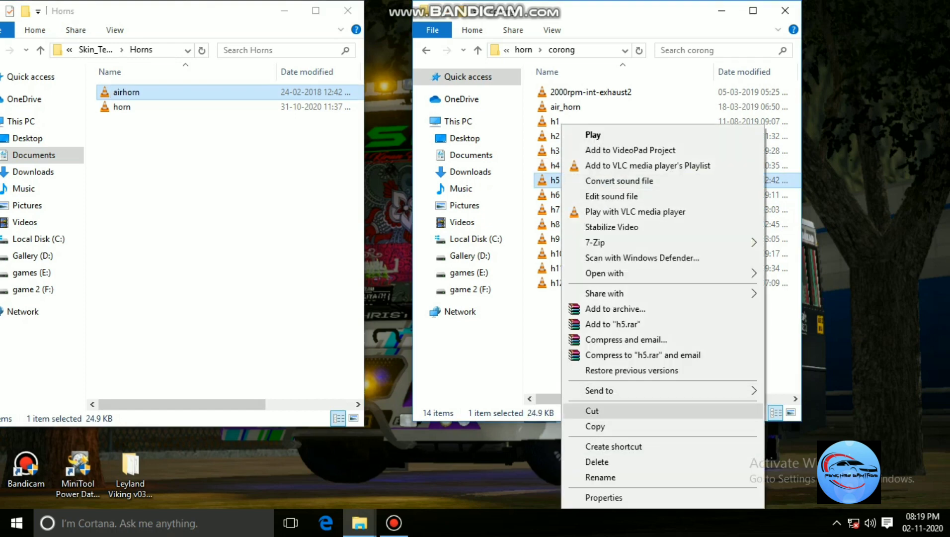
{"action": "left_click", "coordinate": [600, 476]}
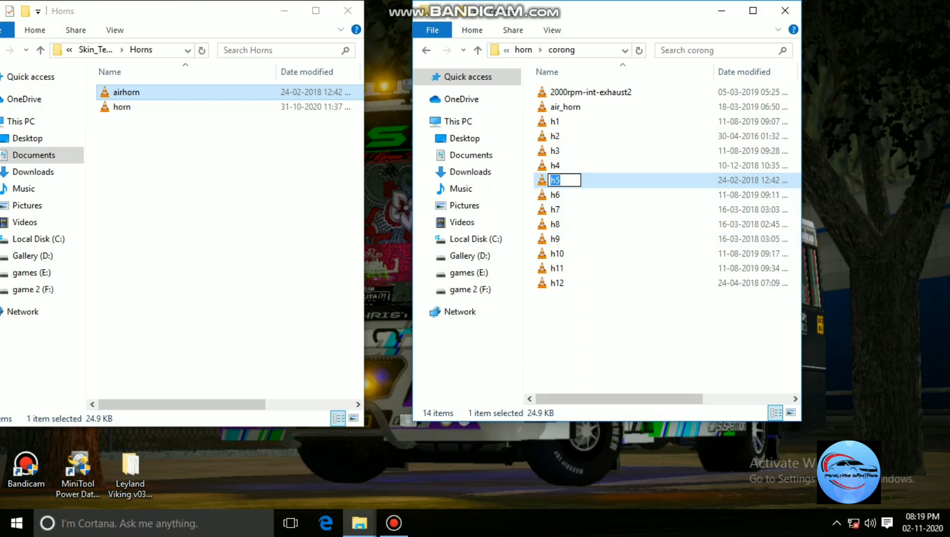
{"action": "right_click", "coordinate": [569, 180]}
{"action": "left_click", "coordinate": [616, 238]}
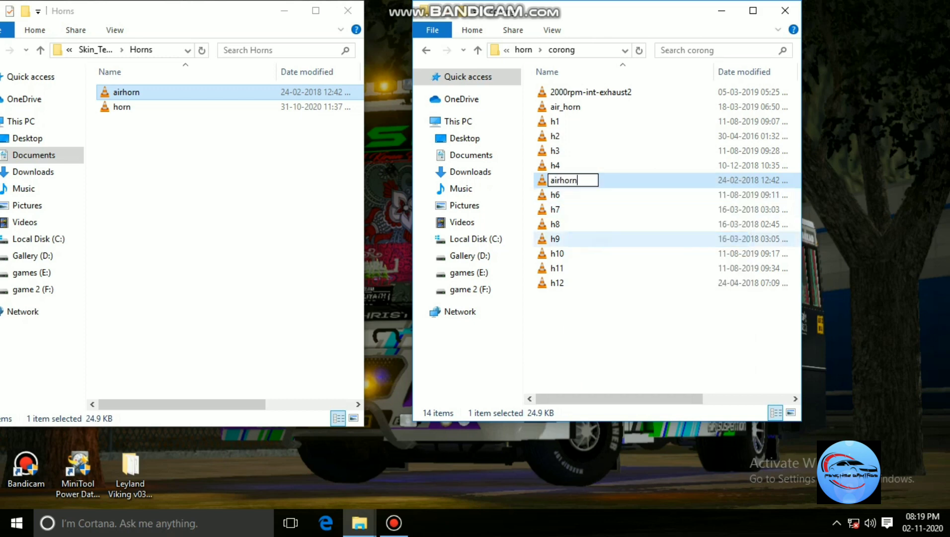
{"action": "key", "text": "Return"}
{"action": "left_click", "coordinate": [596, 180]}
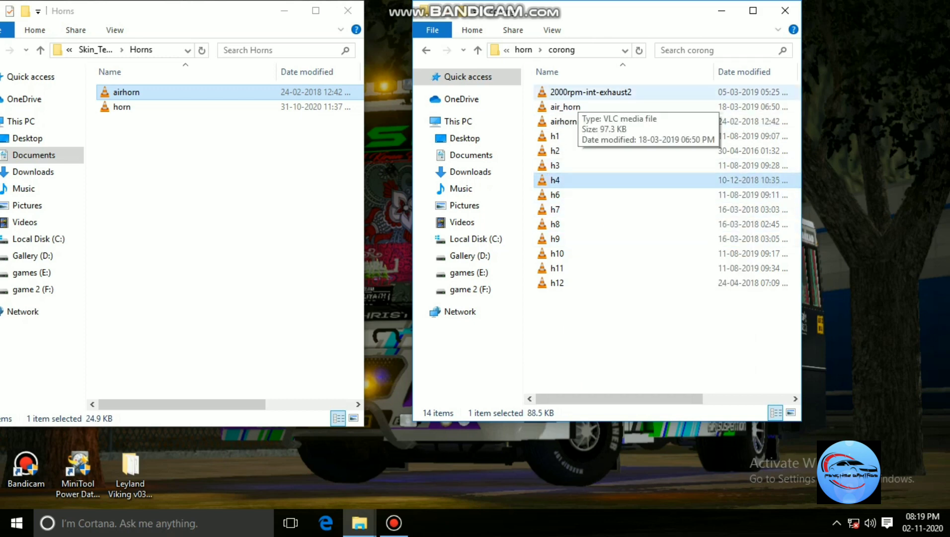
Step: Copy the airhorn file from corong into the Skin_Template Horns folder, replacing the existing file
{"action": "right_click", "coordinate": [581, 124]}
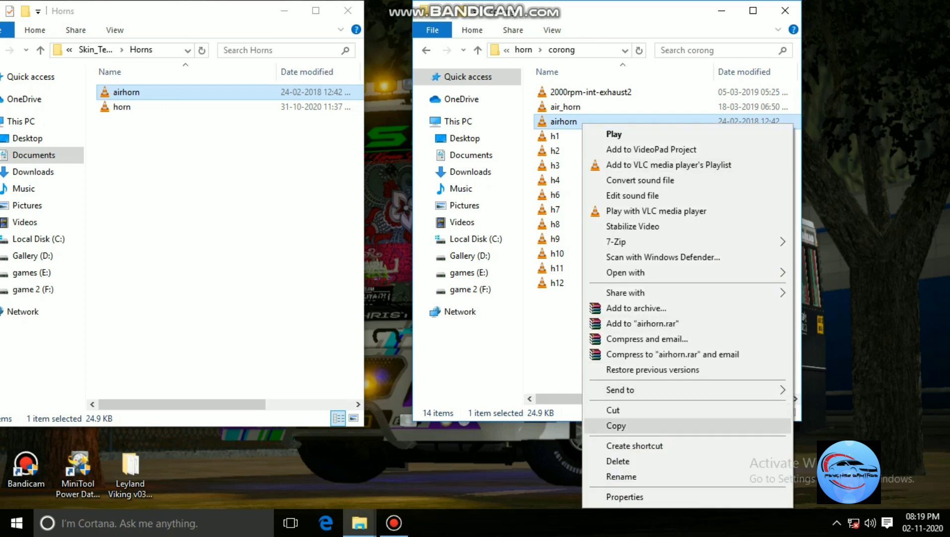
{"action": "left_click", "coordinate": [616, 425]}
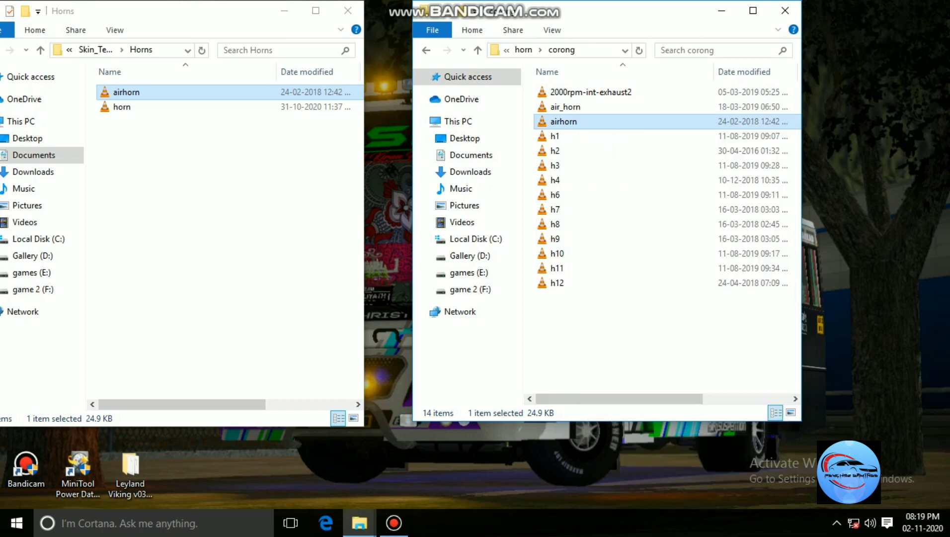
{"action": "right_click", "coordinate": [153, 128]}
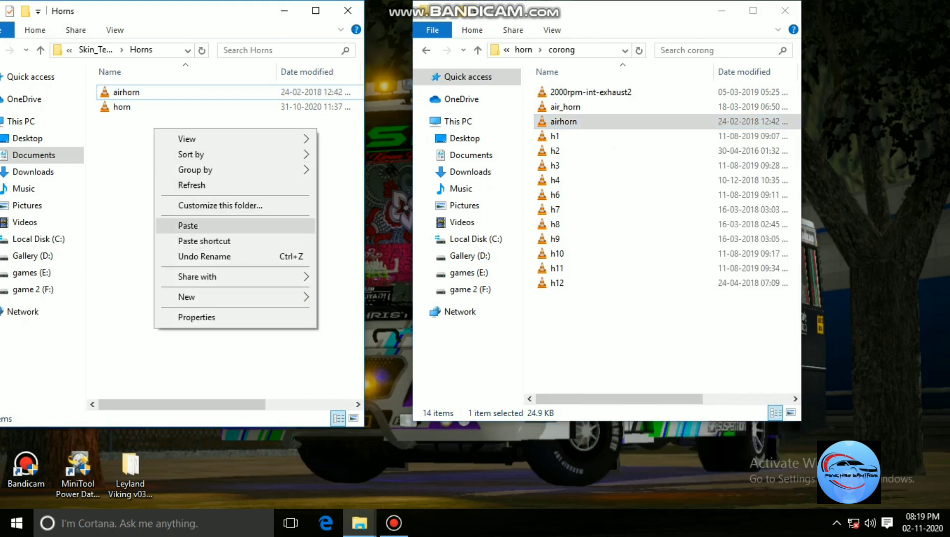
{"action": "left_click", "coordinate": [183, 226]}
{"action": "key", "text": "Return"}
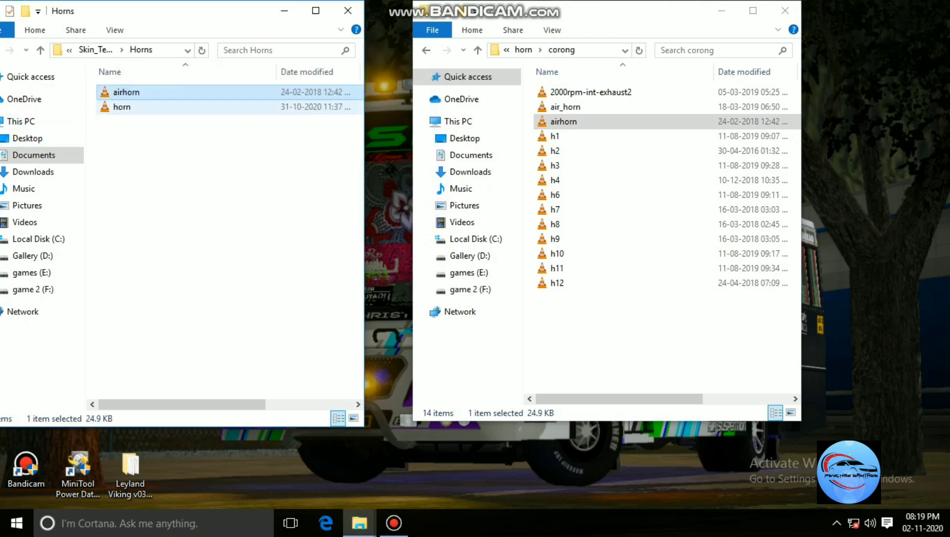
{"action": "right_click", "coordinate": [128, 107]}
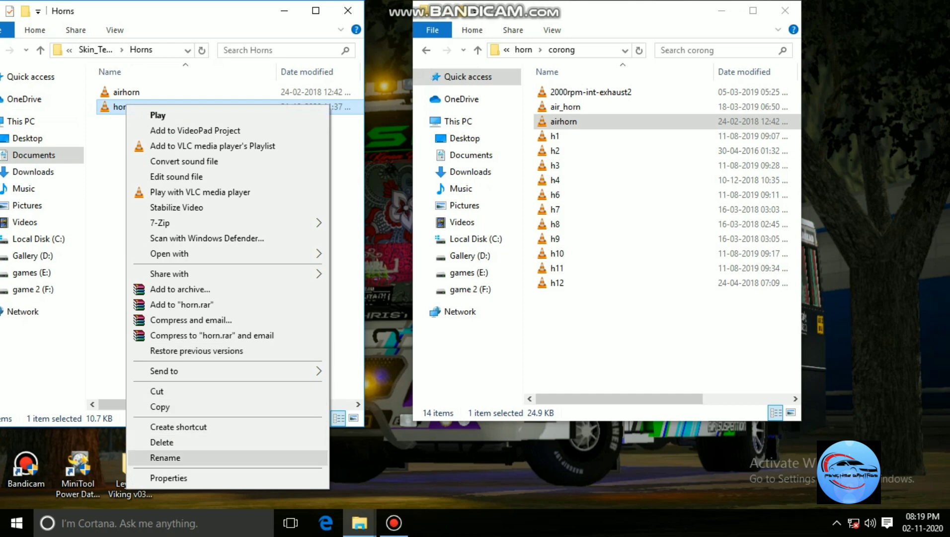
{"action": "left_click", "coordinate": [165, 457]}
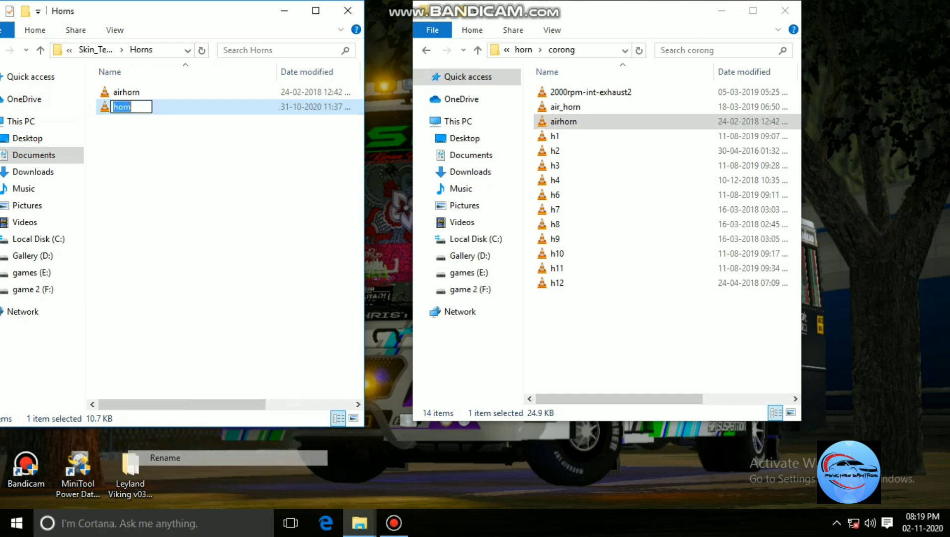
{"action": "right_click", "coordinate": [124, 110]}
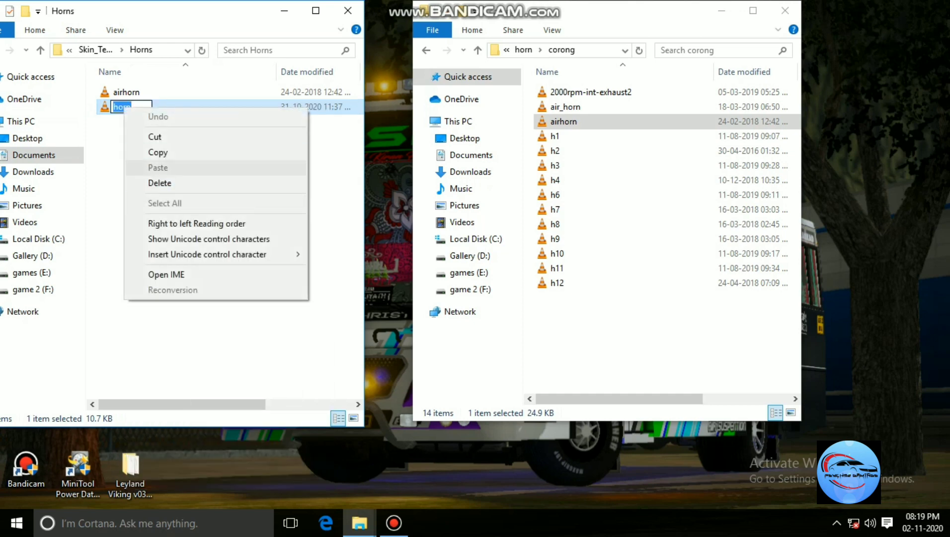
{"action": "left_click", "coordinate": [158, 152]}
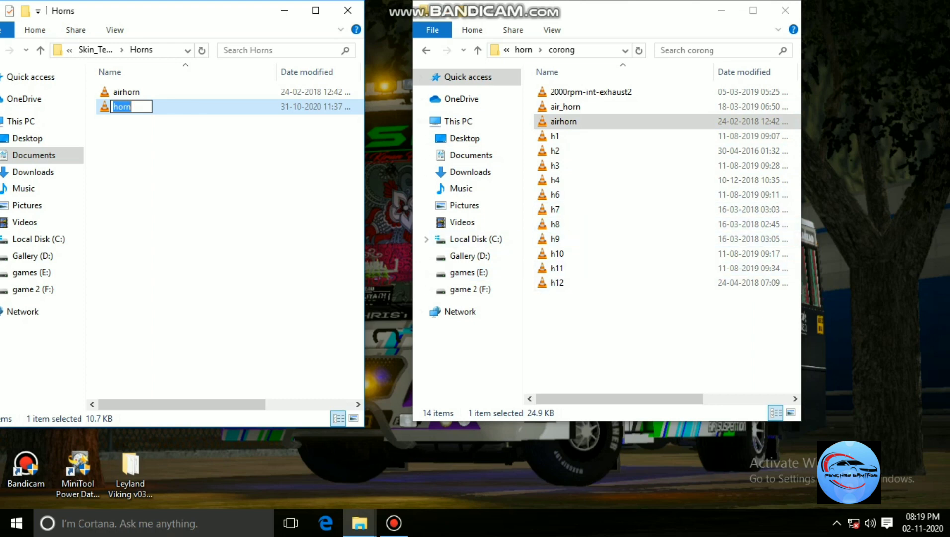
{"action": "right_click", "coordinate": [168, 196]}
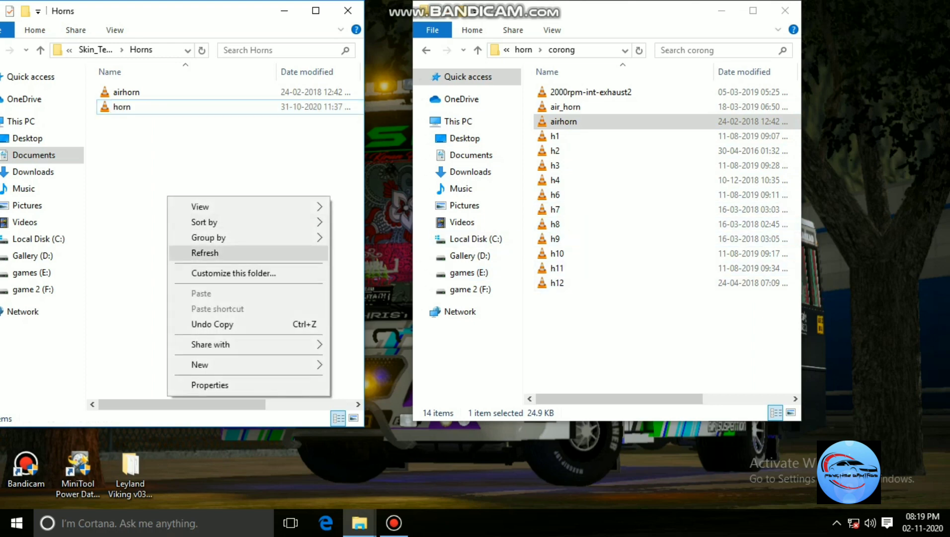
{"action": "left_click", "coordinate": [204, 252]}
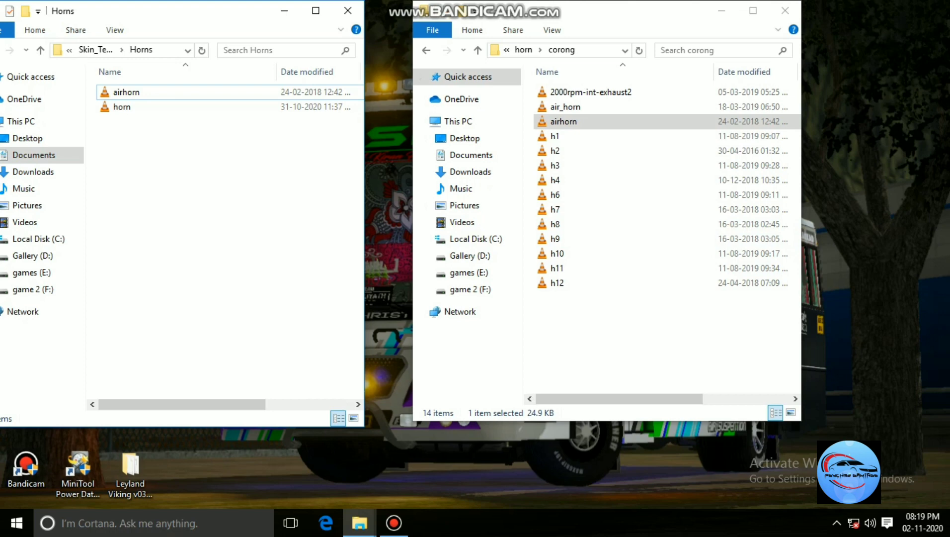
{"action": "left_click", "coordinate": [572, 254]}
{"action": "right_click", "coordinate": [582, 255]}
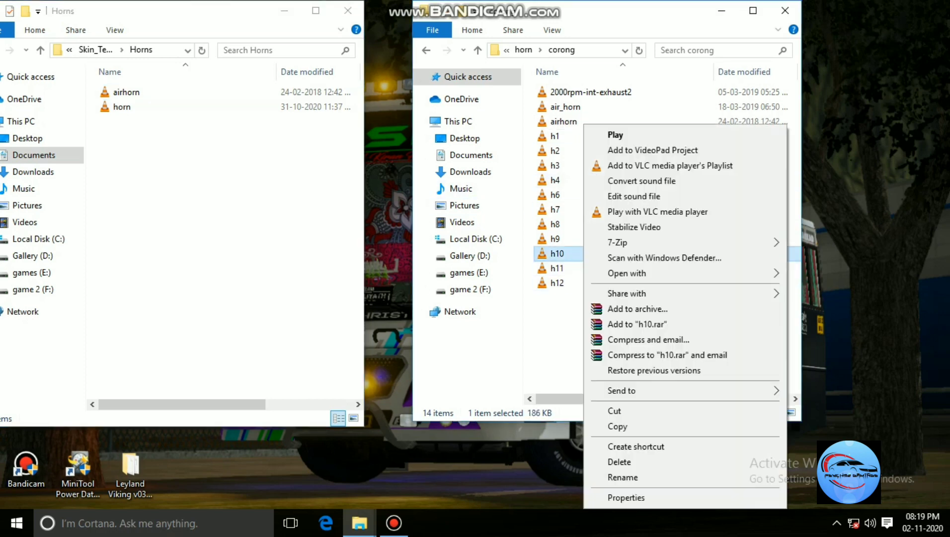
{"action": "left_click", "coordinate": [622, 477]}
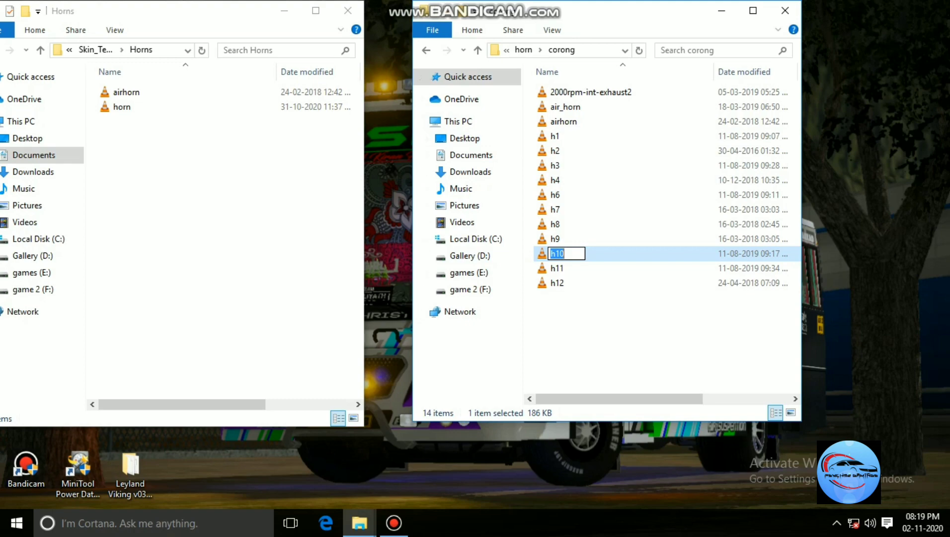
{"action": "left_click", "coordinate": [224, 164]}
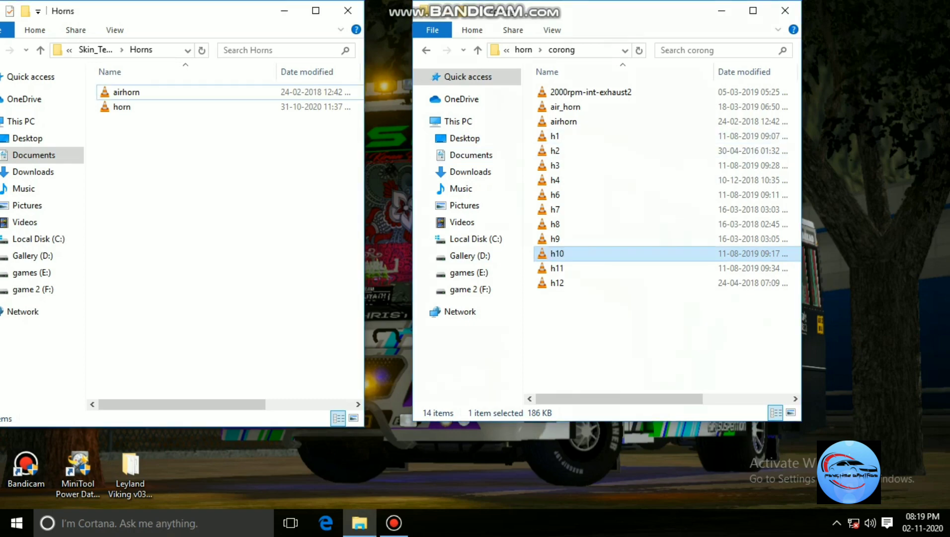
Step: Close the corong and Horns folder windows and refresh the desktop
{"action": "left_click", "coordinate": [785, 11]}
{"action": "left_click", "coordinate": [348, 10]}
{"action": "right_click", "coordinate": [535, 124]}
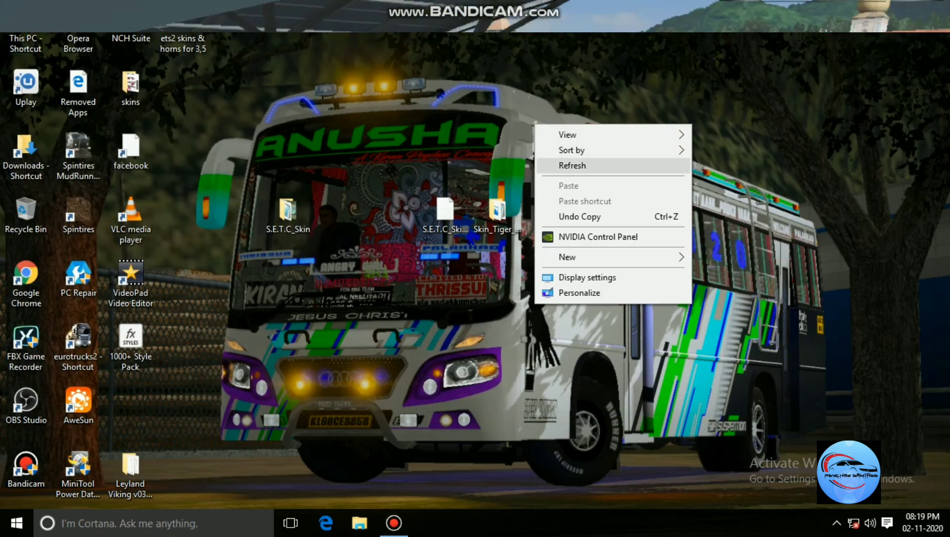